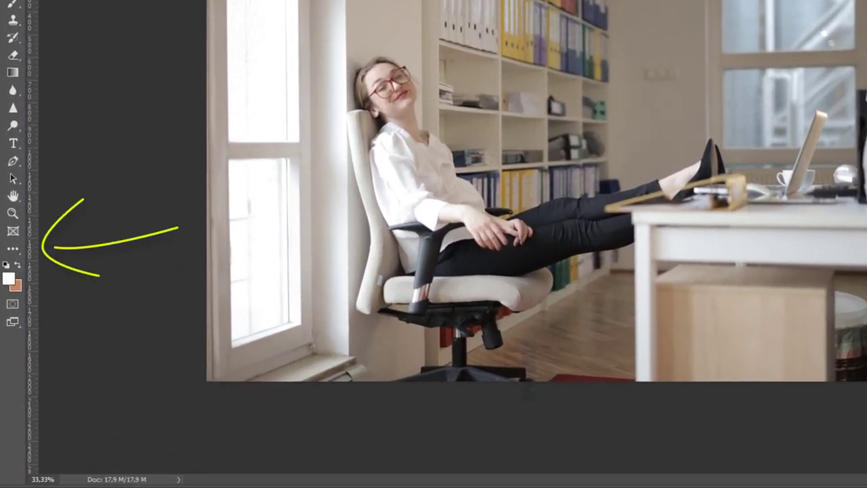
Step: Select the Custom Shape tool and choose the Gedachte 1 thought bubble from the Vorm picker
left_click(14, 250)
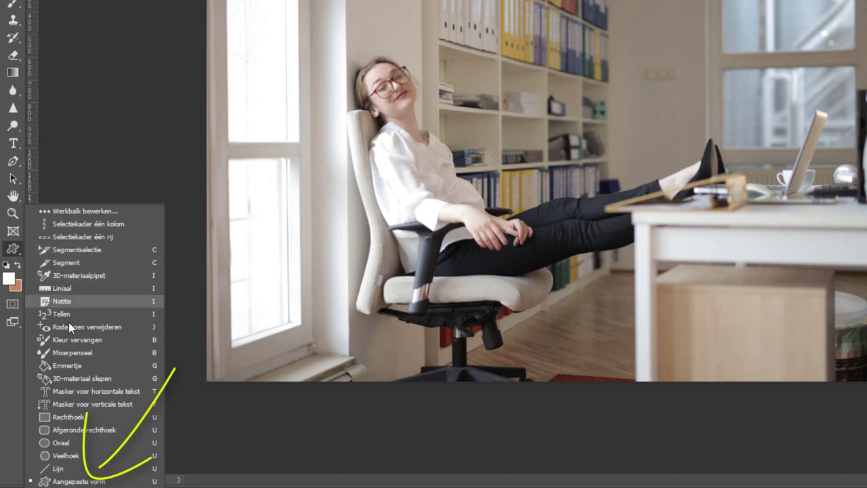
left_click(81, 481)
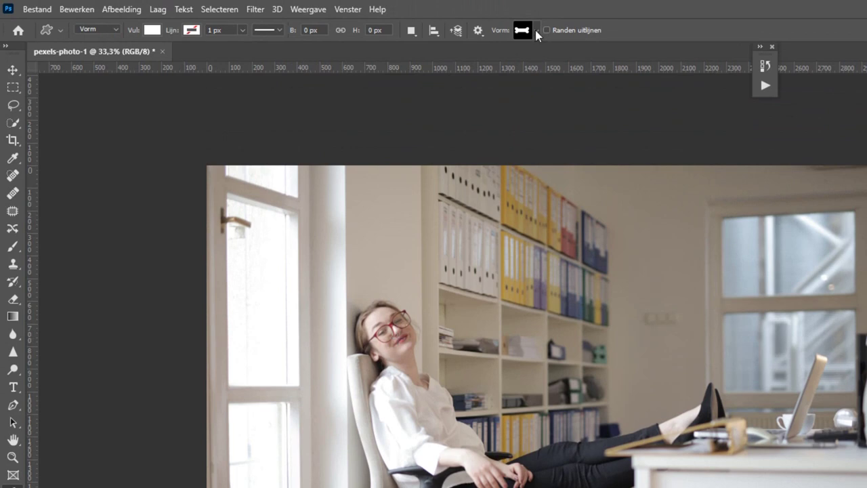
left_click(537, 31)
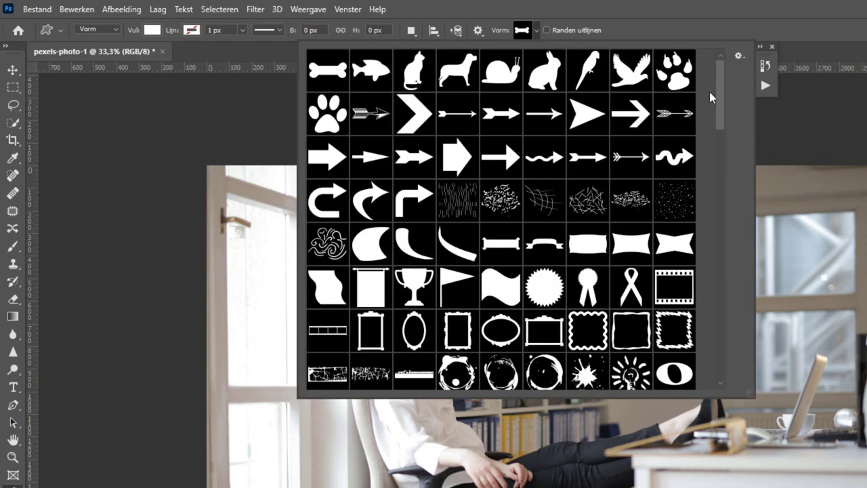
left_click_drag(720, 88, 716, 321)
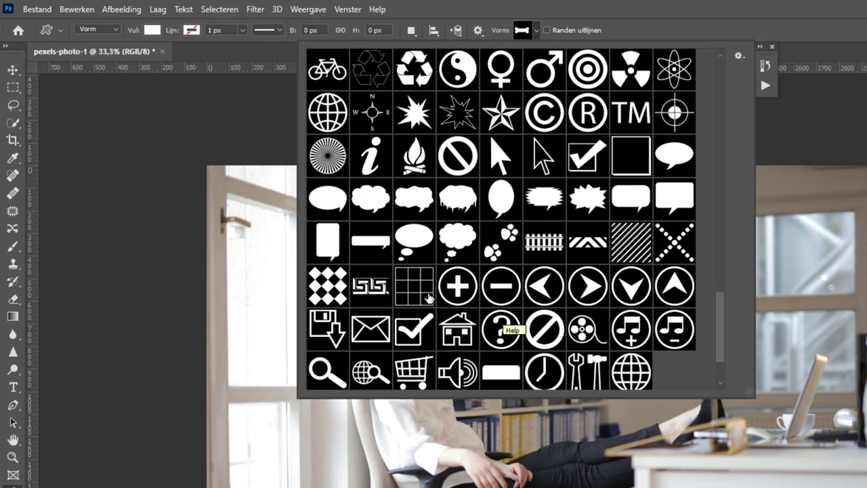
left_click(415, 235)
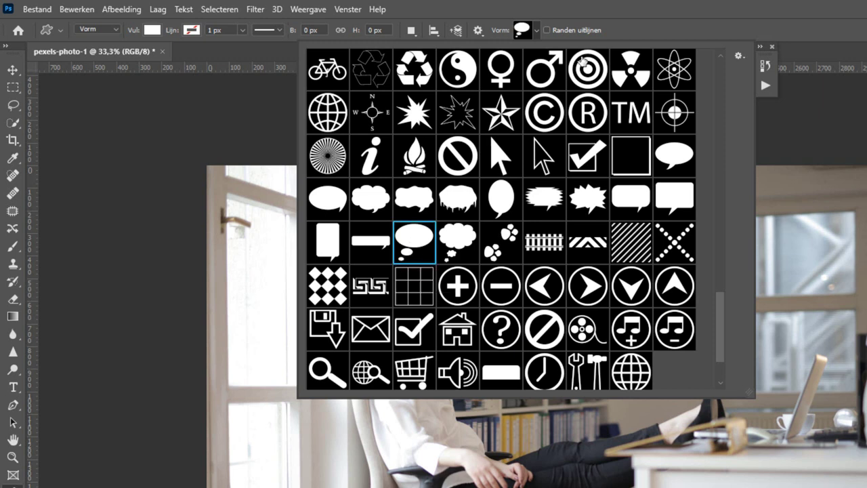
left_click(537, 29)
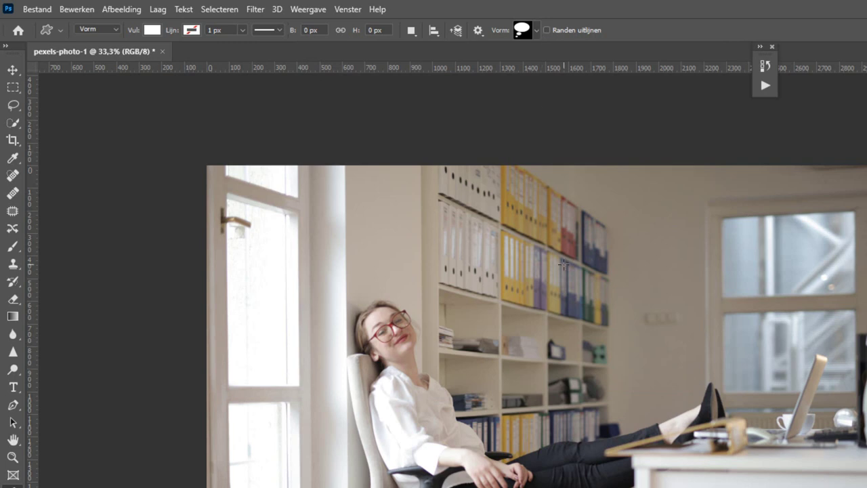
Step: Keep Vorm mode and drag out a white Gedachte 1 bubble over the bookshelf beside the woman
left_click(116, 30)
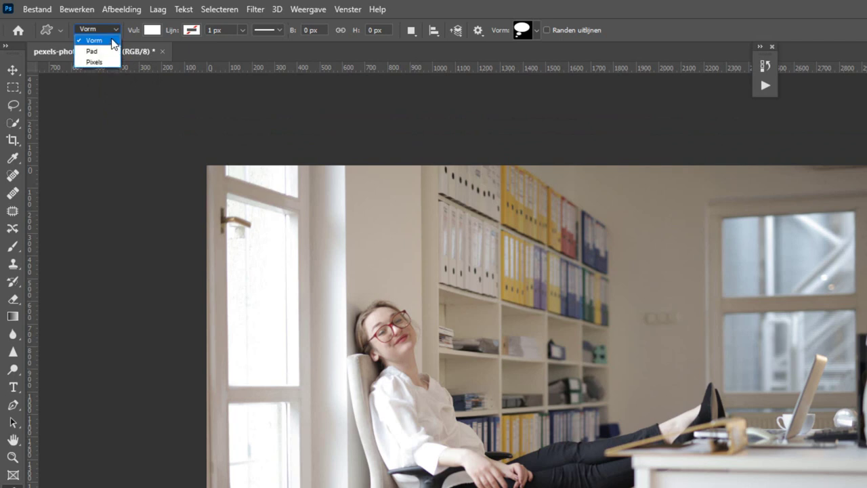
left_click(111, 40)
left_click_drag(506, 247, 692, 443)
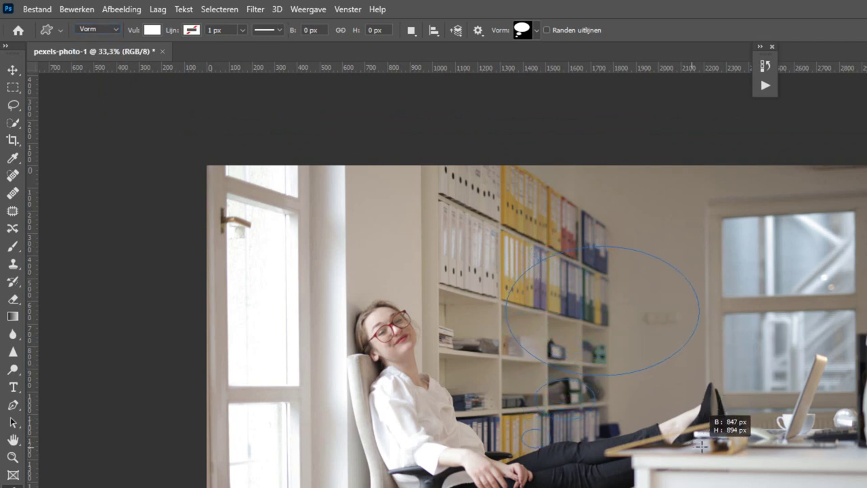
left_click_drag(692, 444, 717, 454)
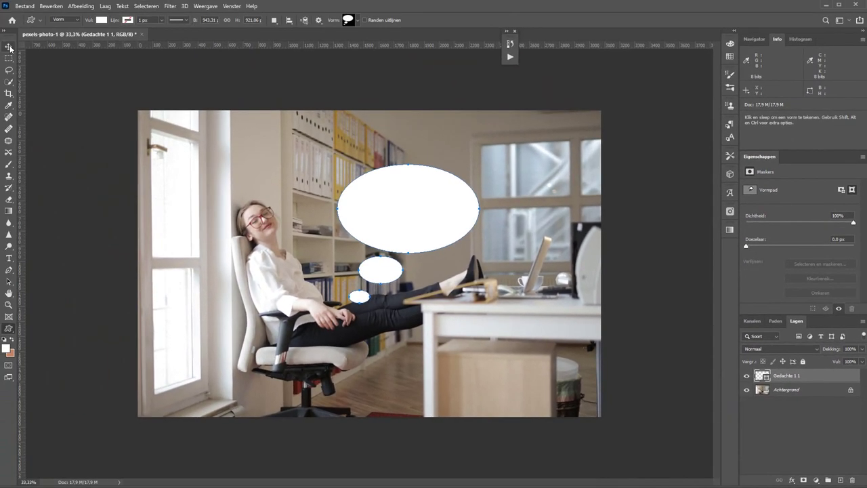
Step: Move the bubble up-left and scale it to a flatter 874 × 567 px oval above her head
key("v")
left_click_drag(373, 194, 301, 147)
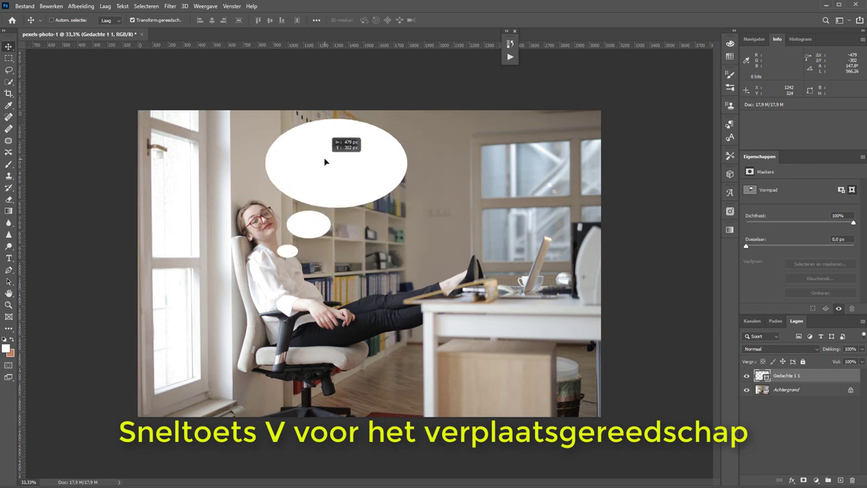
left_click_drag(265, 256, 277, 203)
left_click_drag(330, 161, 311, 168)
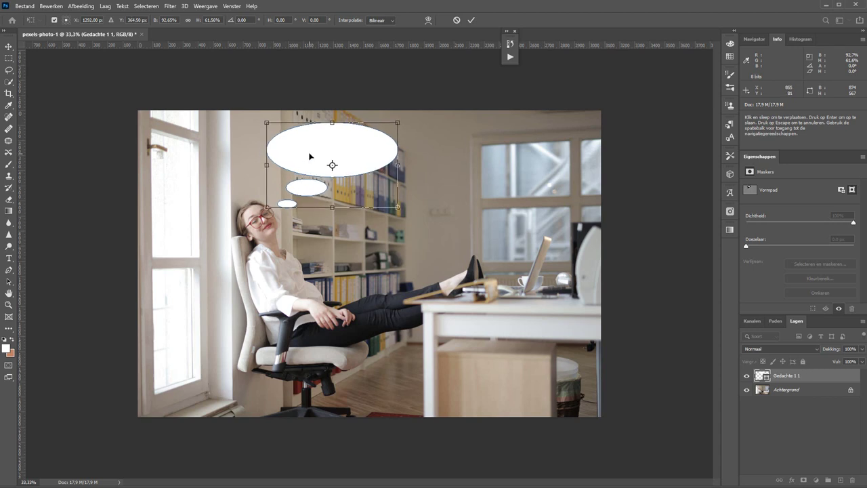
key("Return")
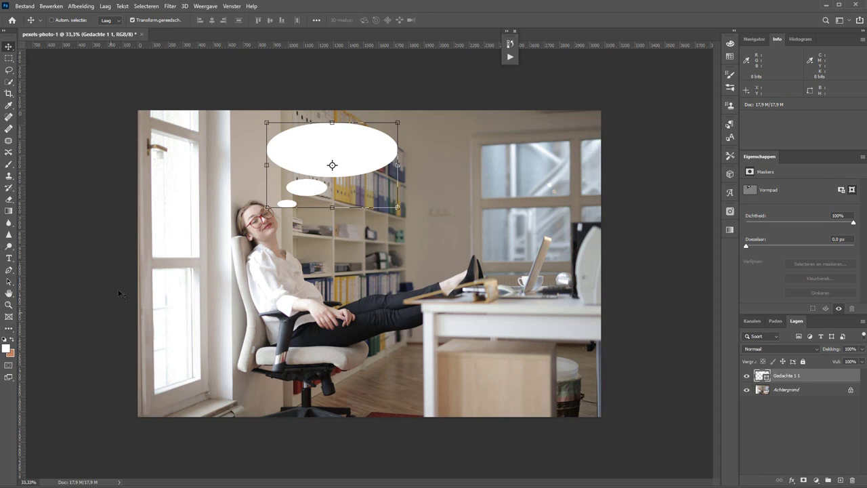
key("u")
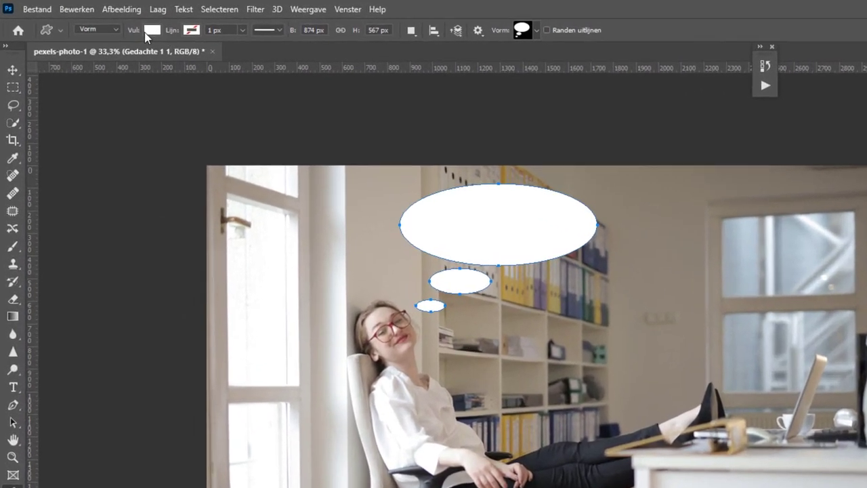
left_click(151, 31)
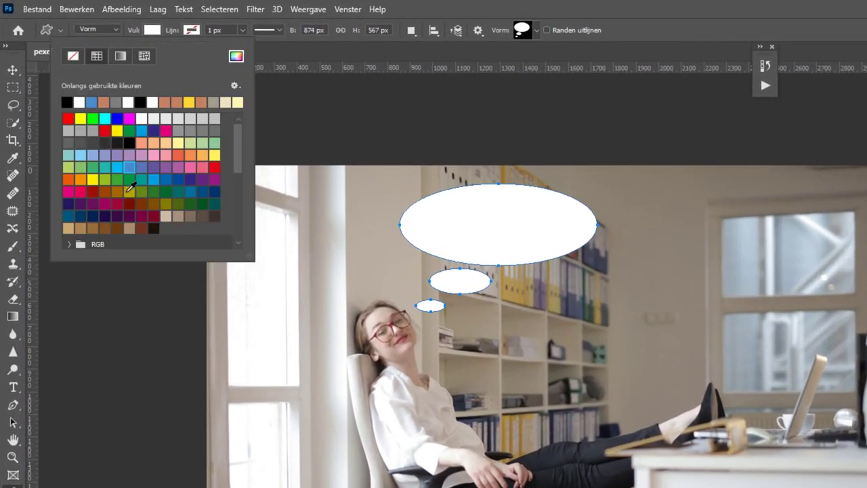
left_click(128, 191)
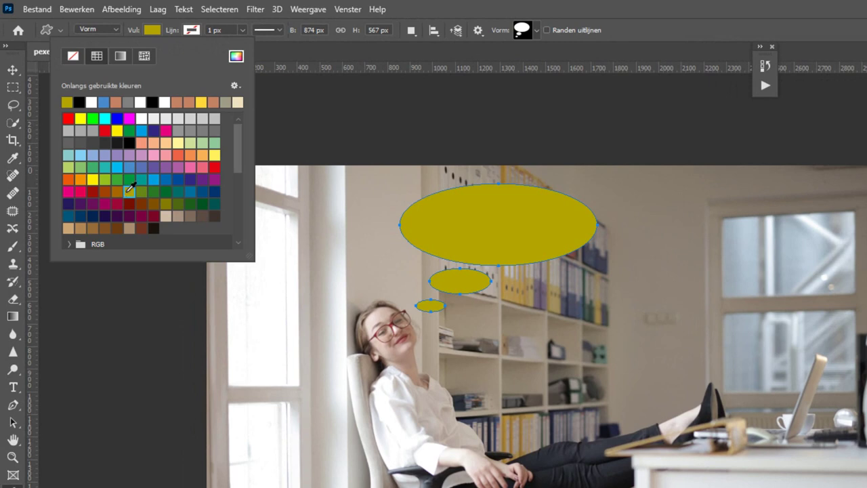
left_click(154, 167)
left_click(104, 100)
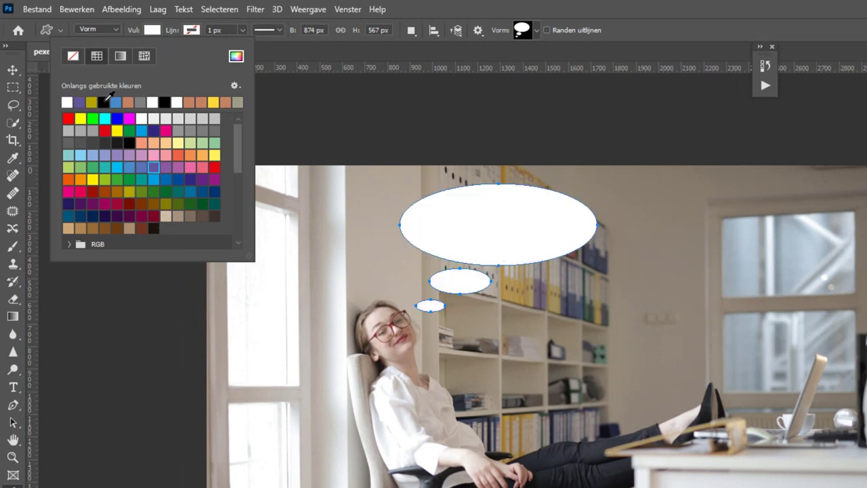
left_click(192, 30)
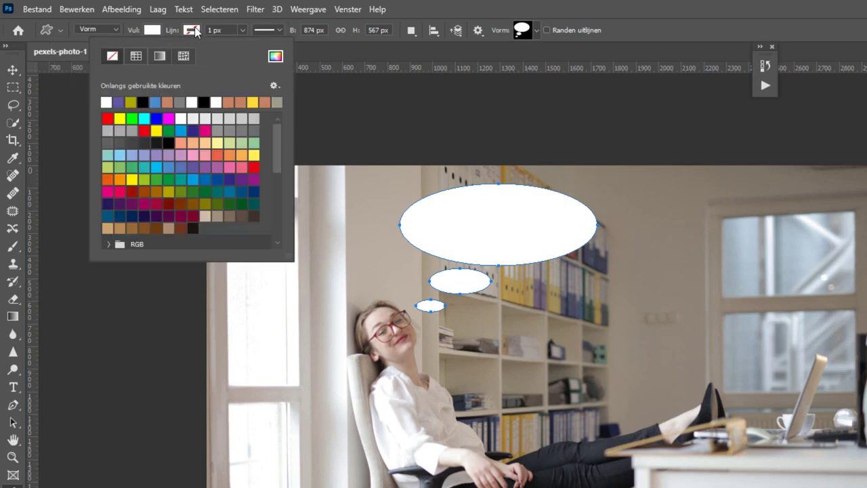
left_click(203, 101)
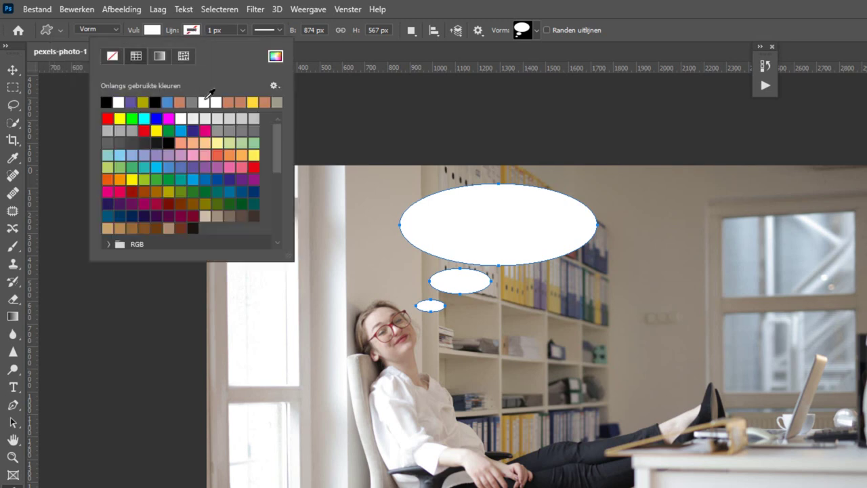
left_click(243, 30)
mouse_move(233, 44)
left_mouse_down()
mouse_move(288, 48)
mouse_move(262, 45)
left_mouse_up()
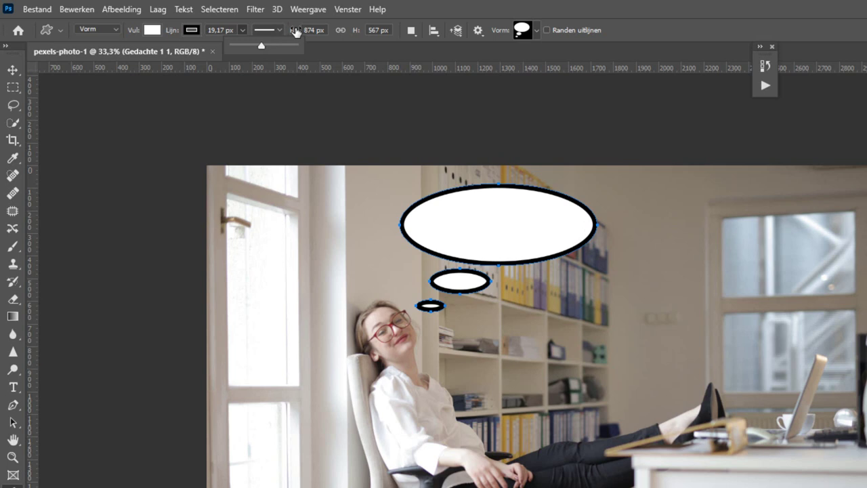
left_click(191, 30)
left_click(115, 57)
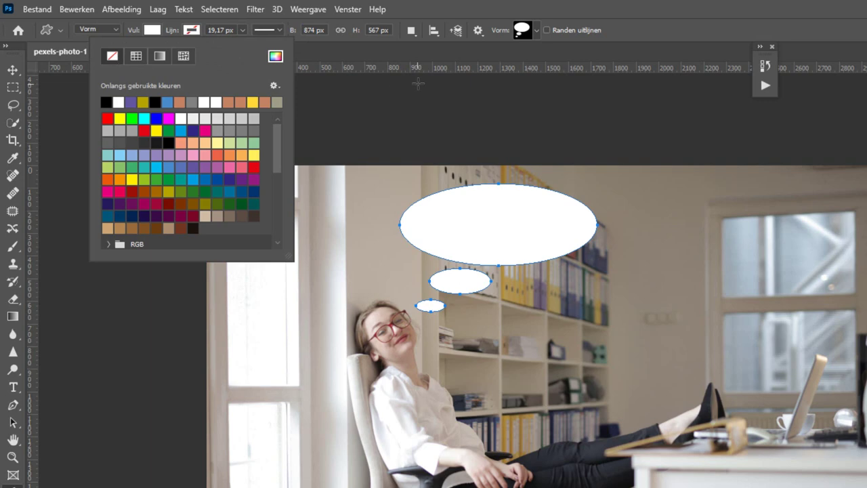
Step: Remove the shape's own outline and add a Stroke effect to the bubble layer
left_click(636, 29)
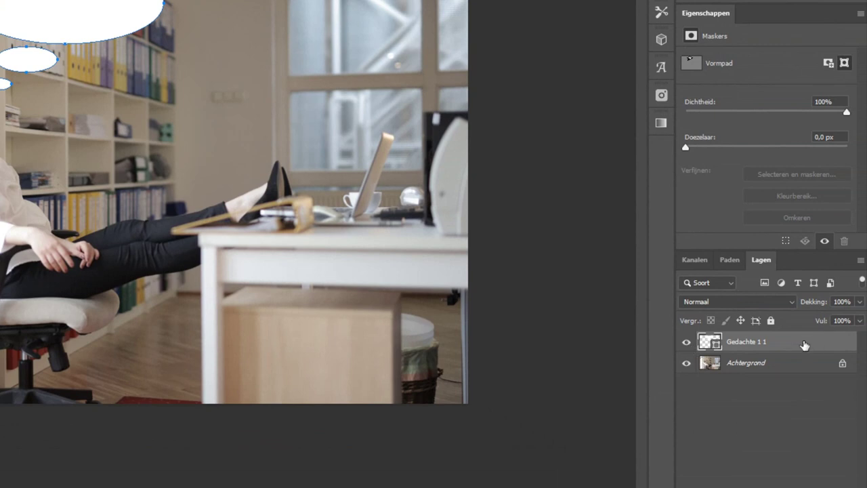
double_click(804, 345)
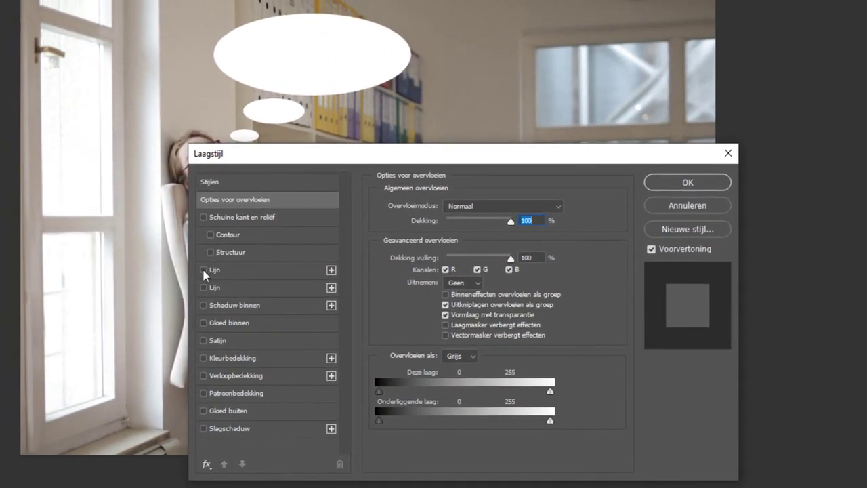
left_click(203, 269)
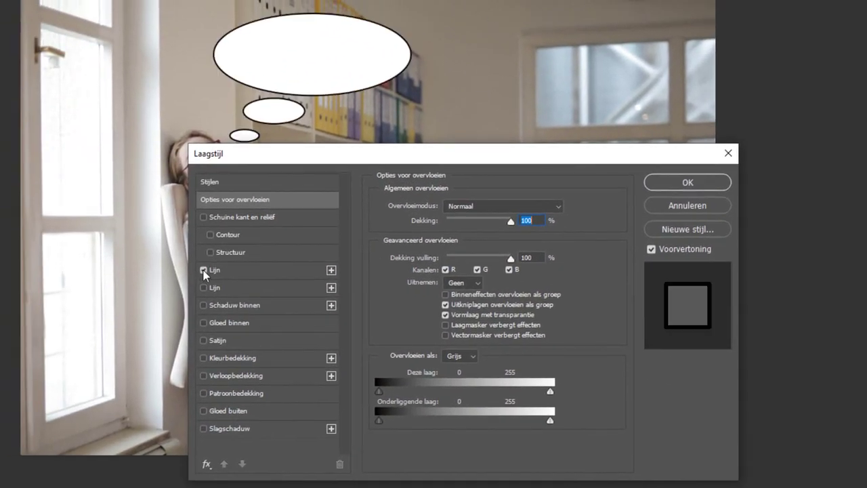
left_click(271, 274)
Step: Set the stroke to 9 px, positioned at the centre of the bubble edges
left_click(465, 222)
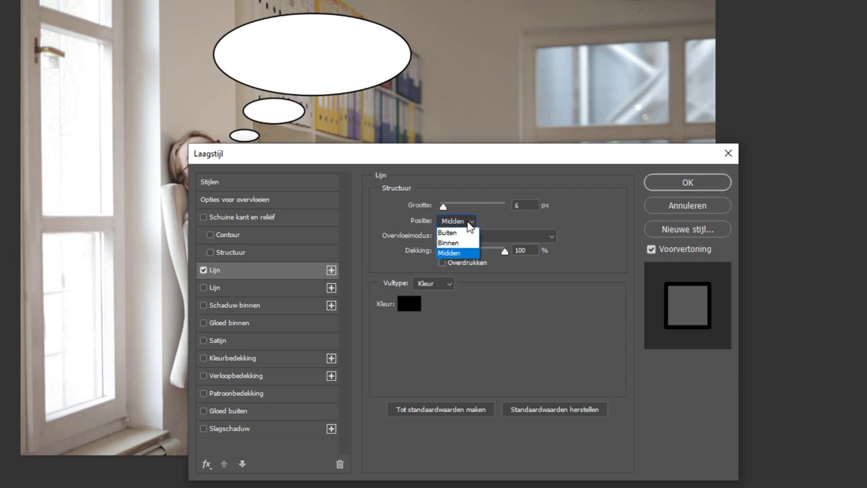
left_click(463, 243)
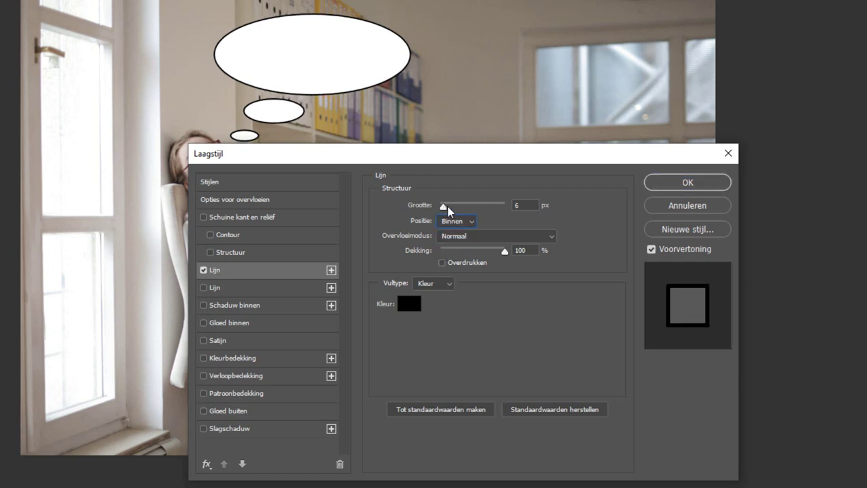
mouse_move(443, 206)
left_mouse_down()
mouse_move(463, 207)
mouse_move(446, 207)
mouse_move(447, 214)
left_mouse_up()
left_click(464, 216)
left_click(464, 230)
left_click(457, 221)
left_click(463, 252)
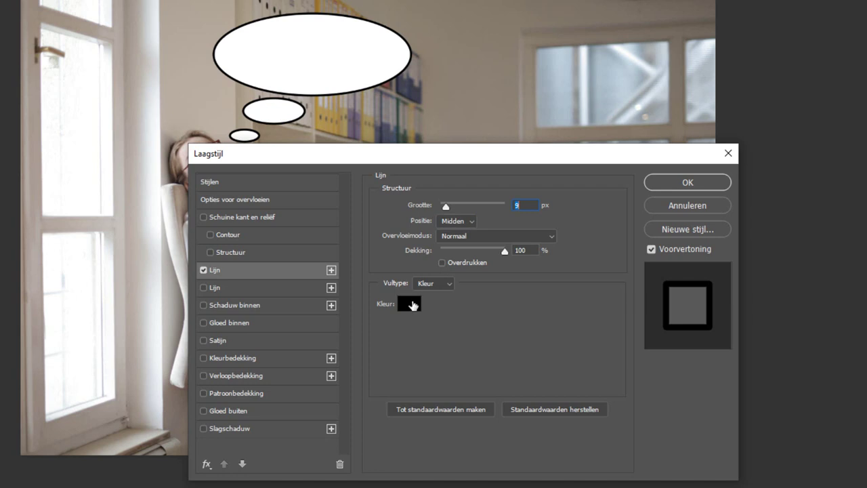
Step: Make the stroke colour black and apply the layer style
left_click(409, 303)
left_click_drag(319, 146, 324, 115)
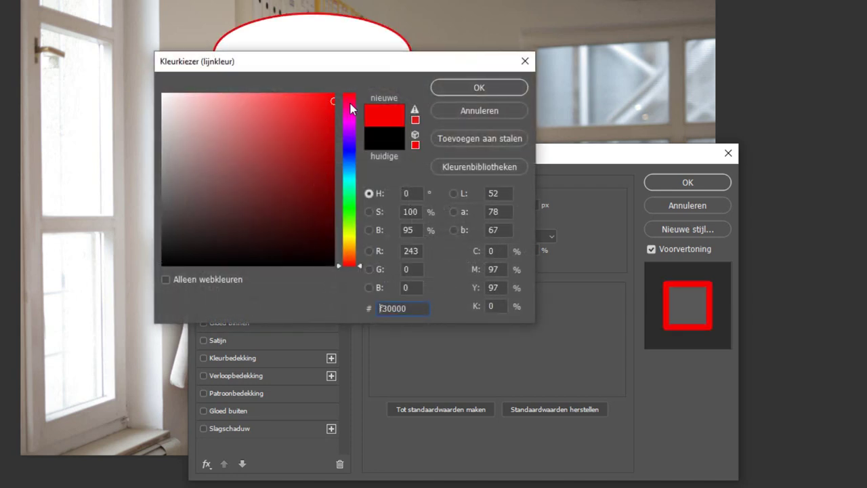
left_click_drag(287, 185, 42, 300)
left_click(486, 85)
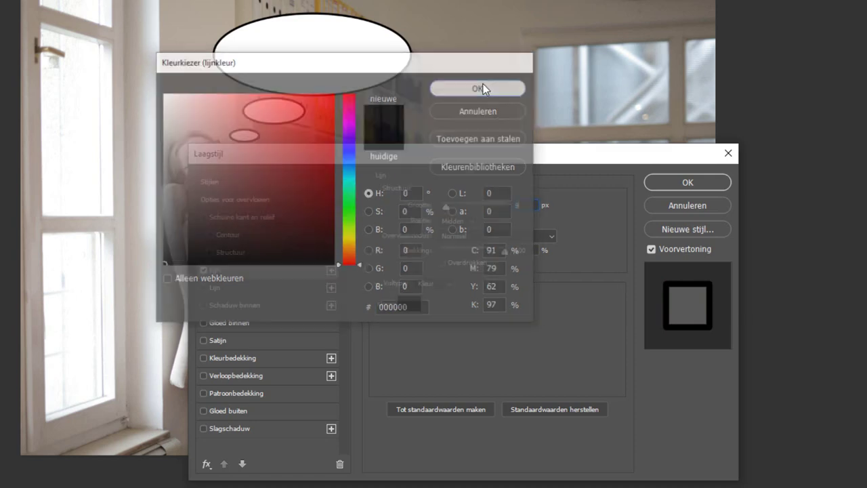
left_click(688, 183)
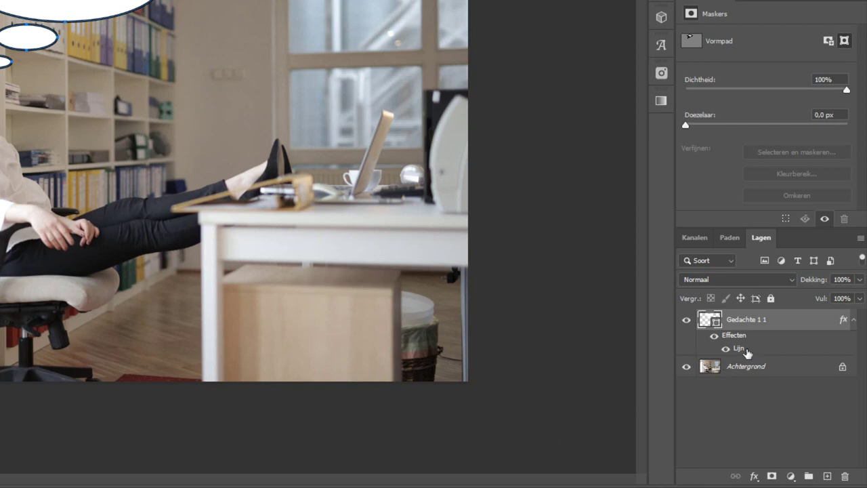
Step: Reopen the stroke settings, check the outline by toggling it, and close keeping it
double_click(739, 348)
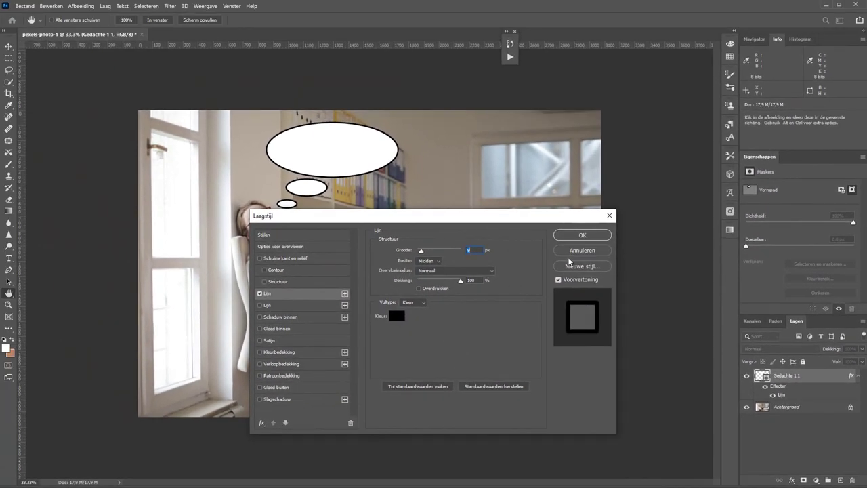
left_click(259, 294)
left_click(259, 294)
left_click(593, 235)
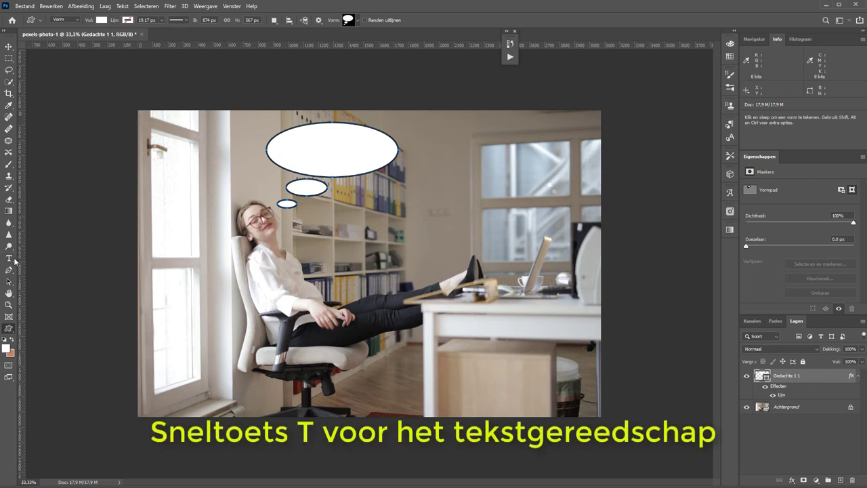
Step: Add area text in the large bubble reading 'De loterij winnen en dan nooit meer werken'
key("t")
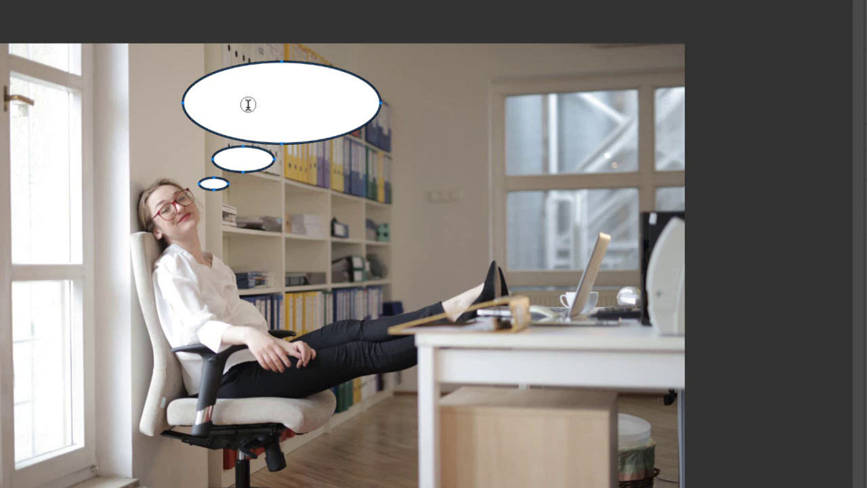
left_click(248, 105)
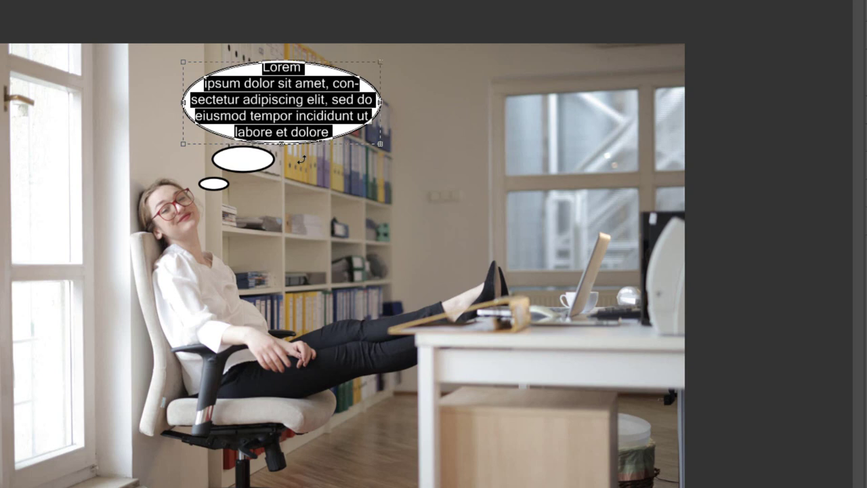
type("De loterij winnen e")
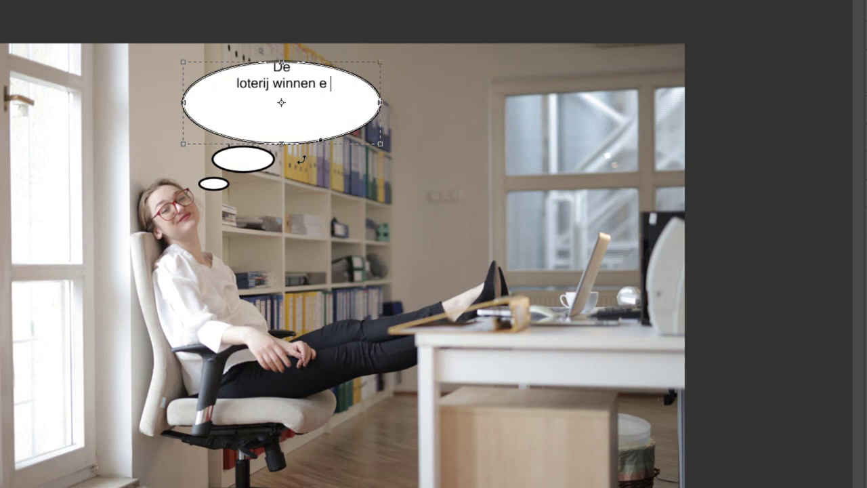
type("n dan nooitmee")
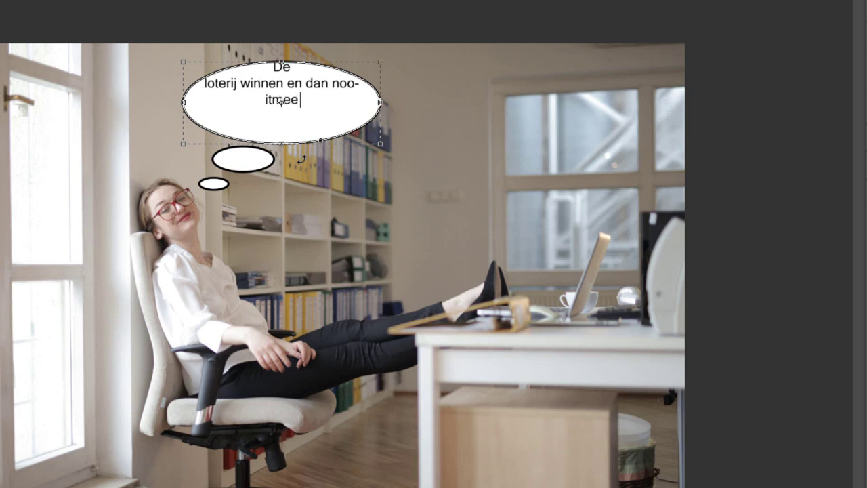
type("r")
key("BackSpace")
key("BackSpace")
key("BackSpace")
type("me")
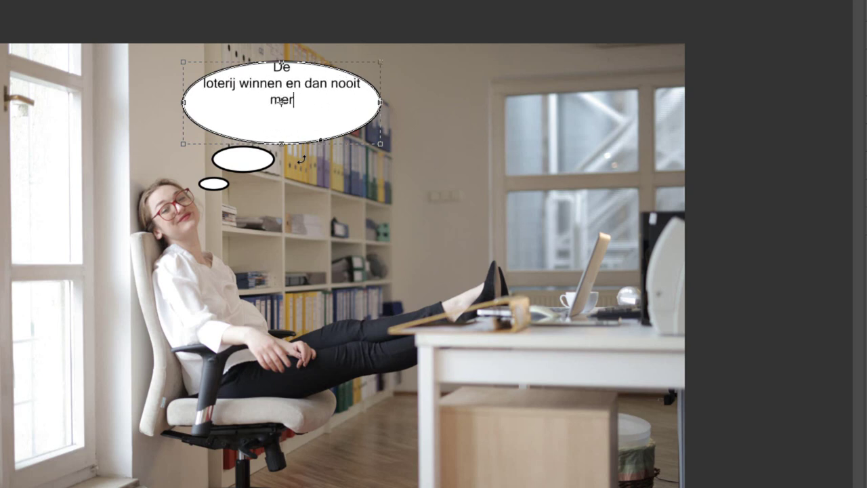
type("er werken")
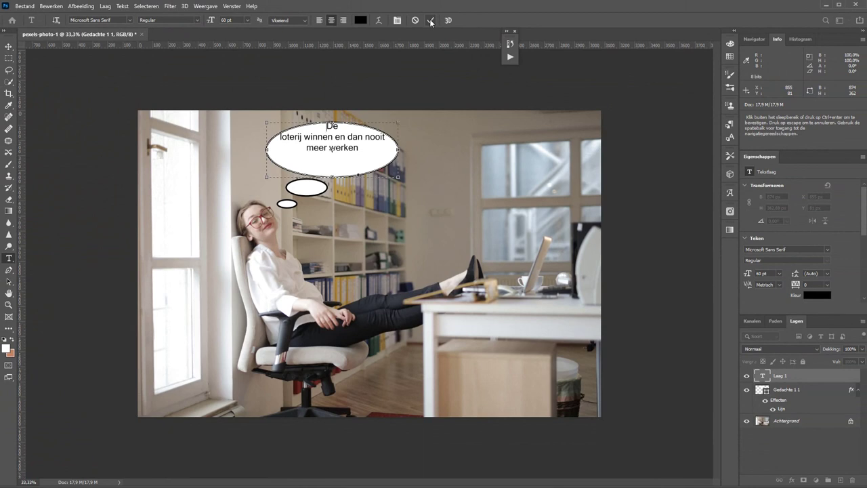
Step: Remove the line break after 'De', commit the text and centre it within the bubble
key("BackSpace")
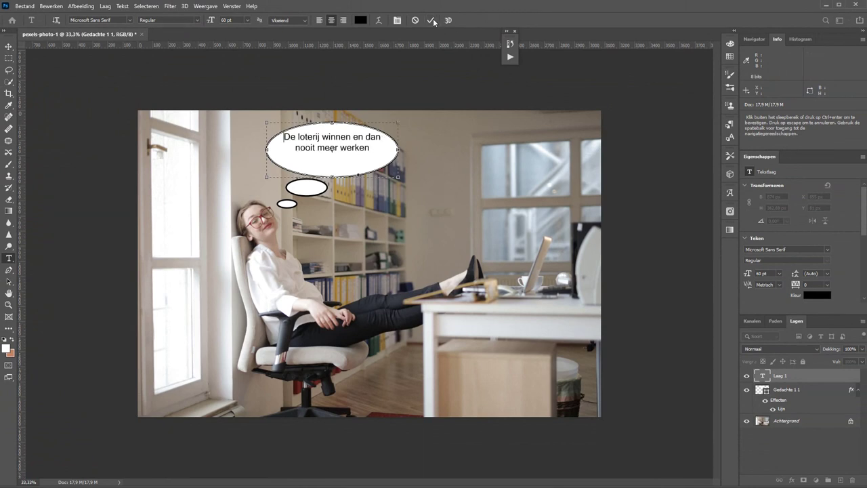
left_click(431, 20)
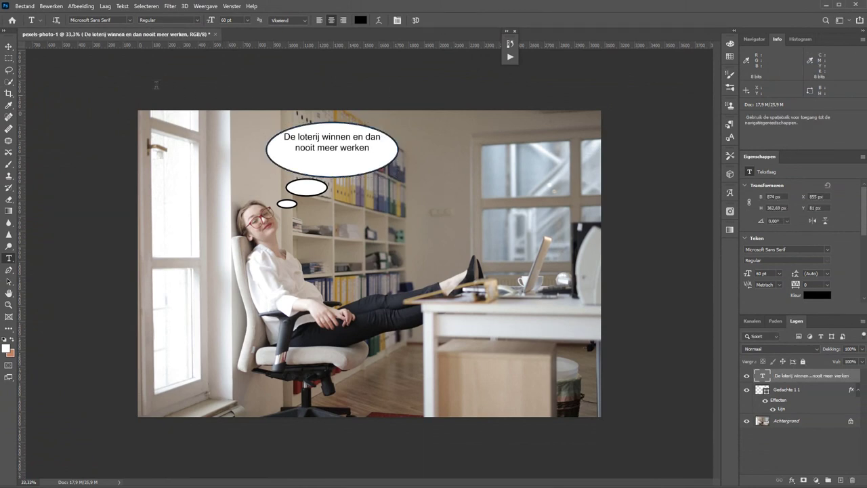
key("v")
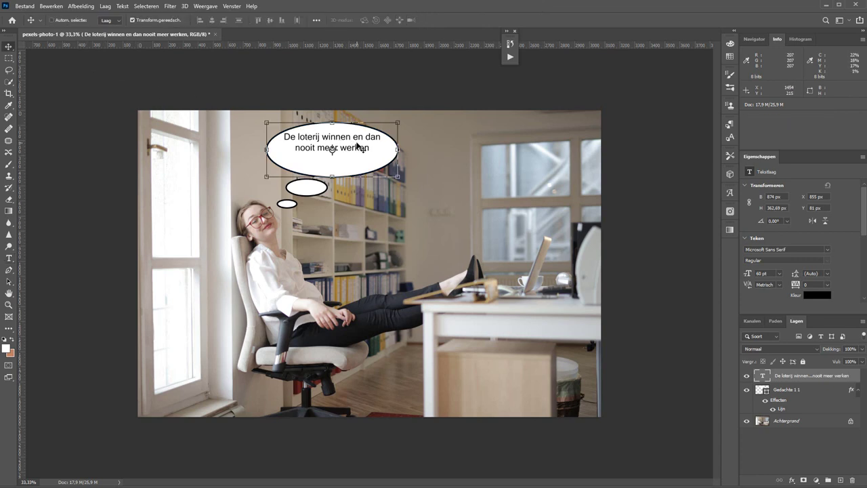
left_click_drag(356, 144, 357, 154)
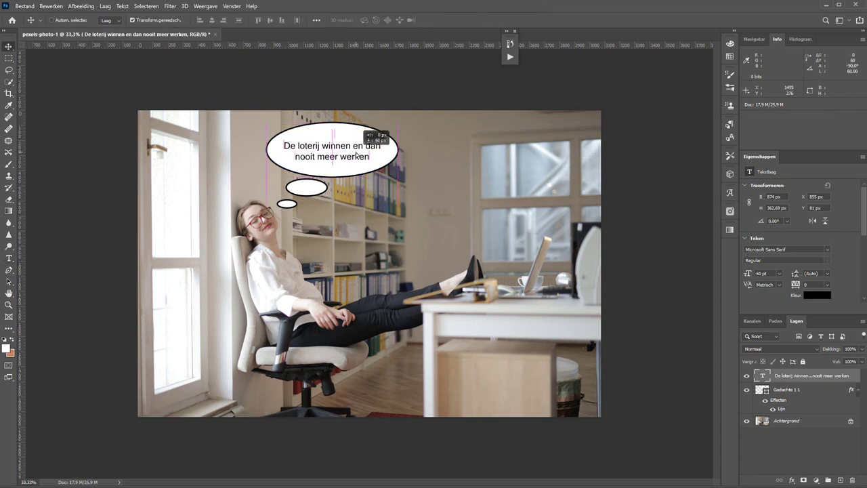
left_click_drag(356, 154, 356, 153)
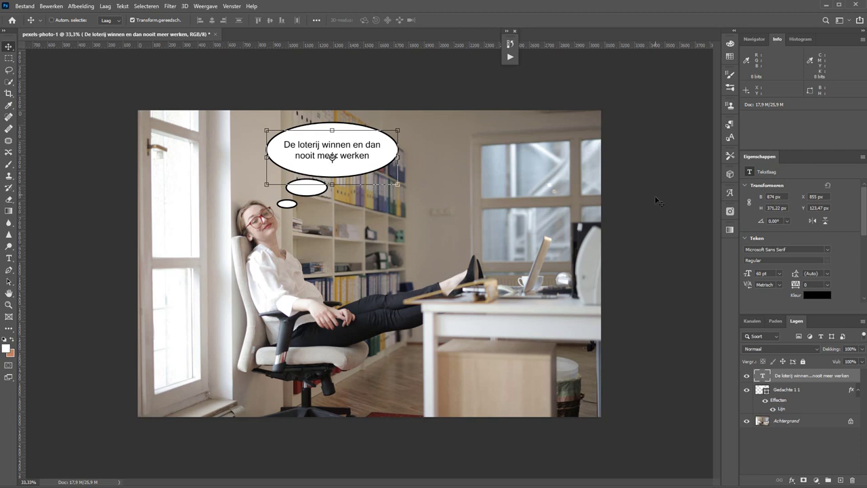
left_click(807, 454)
Step: Enlarge the bubble text's font size slightly and commit the edit
double_click(761, 375)
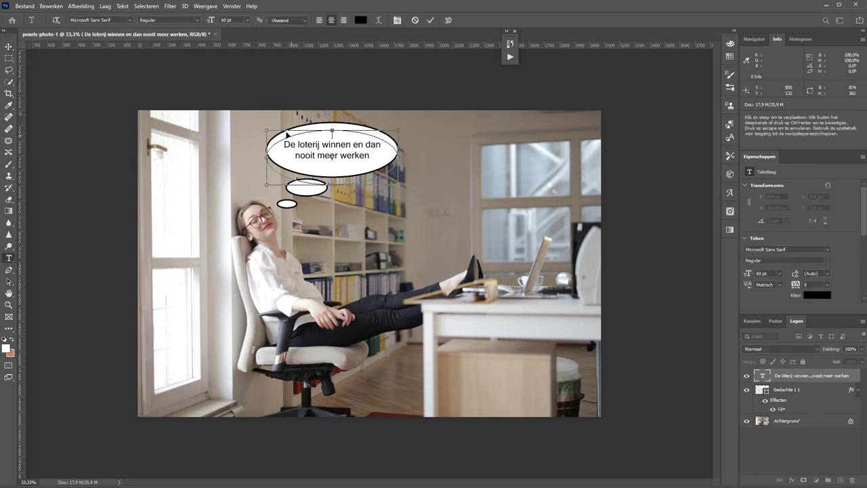
left_click_drag(214, 20, 216, 21)
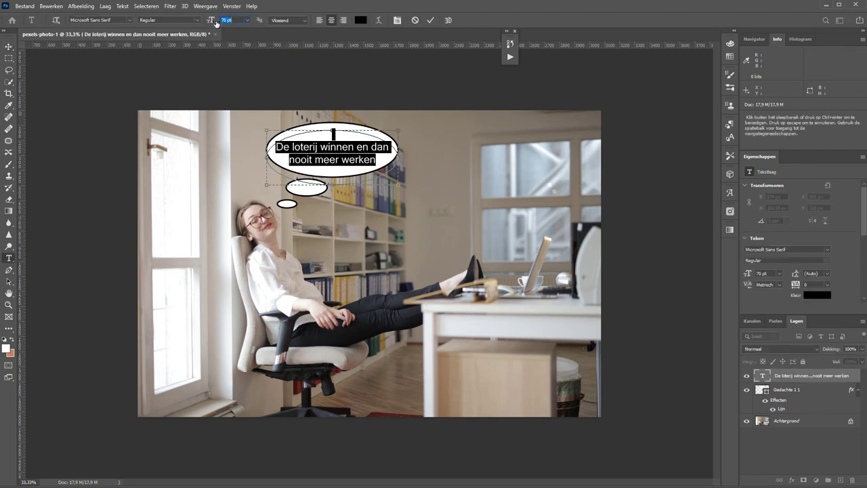
left_click(430, 20)
key("v")
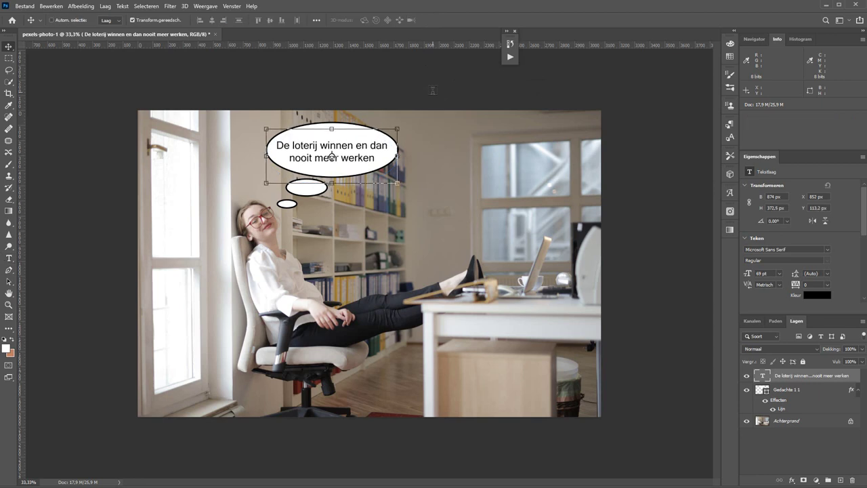
left_click(803, 452)
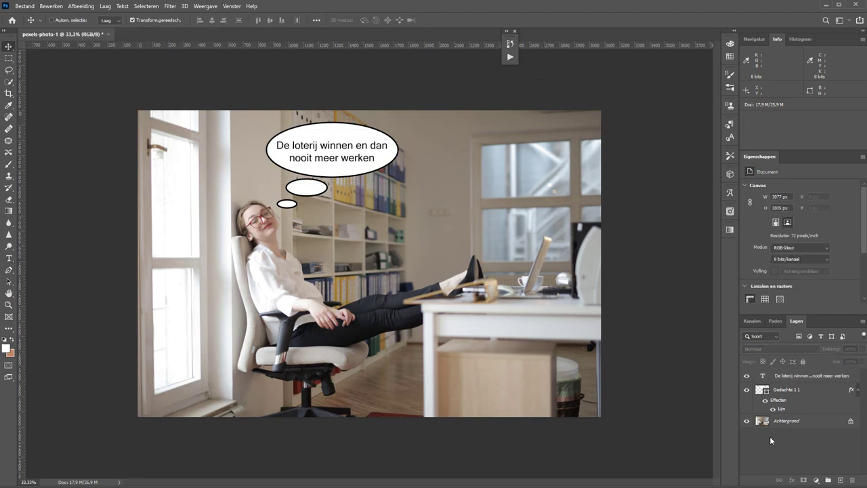